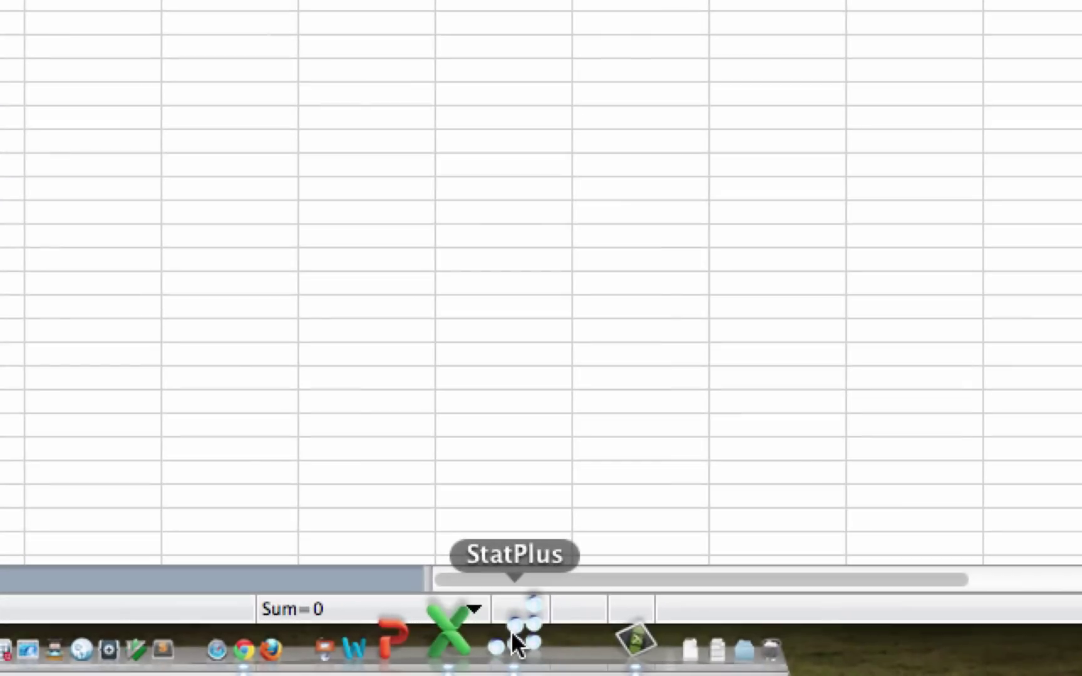
Bring StatPlus to the front and show the Basic Statistics and Tables analyses list.
click(542, 635)
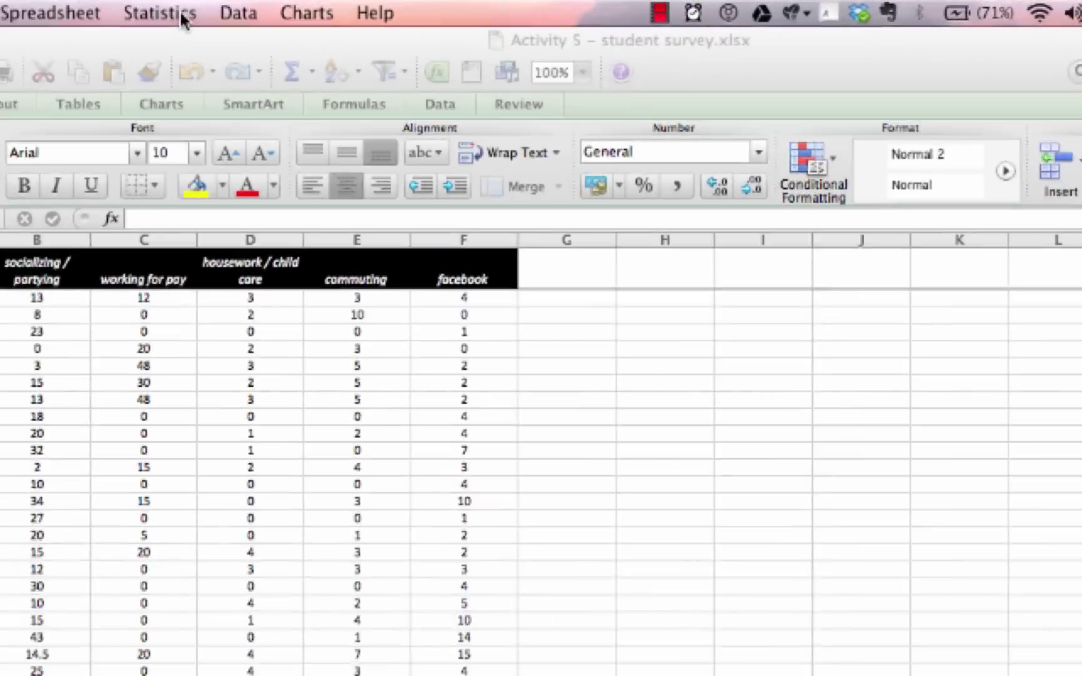
click(226, 13)
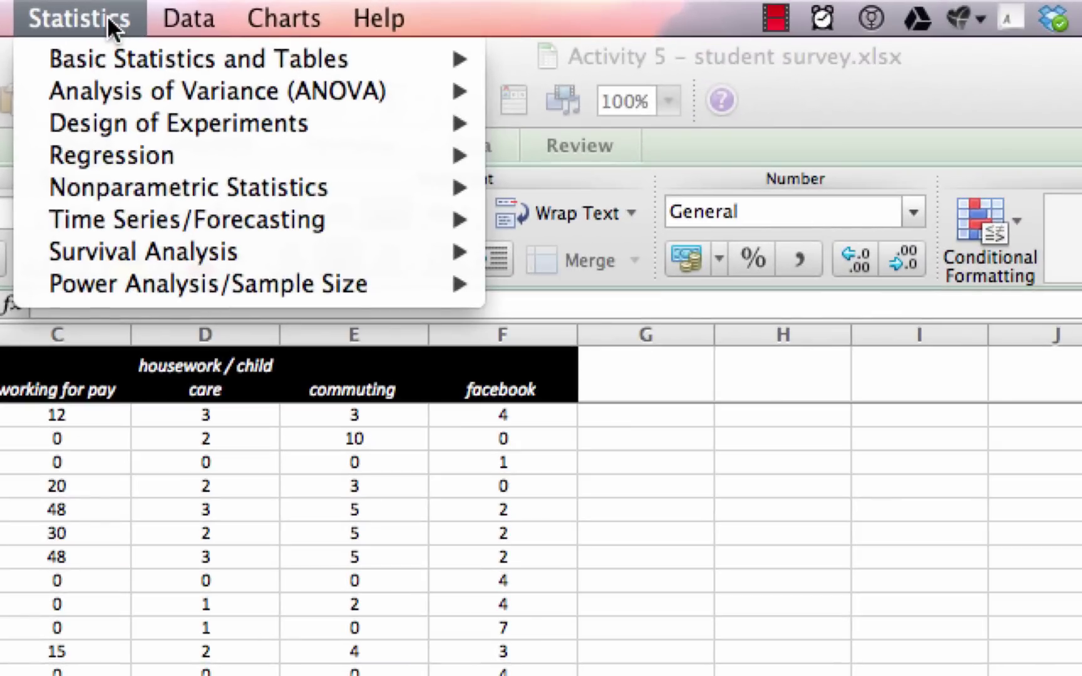
mouse_move(110, 55)
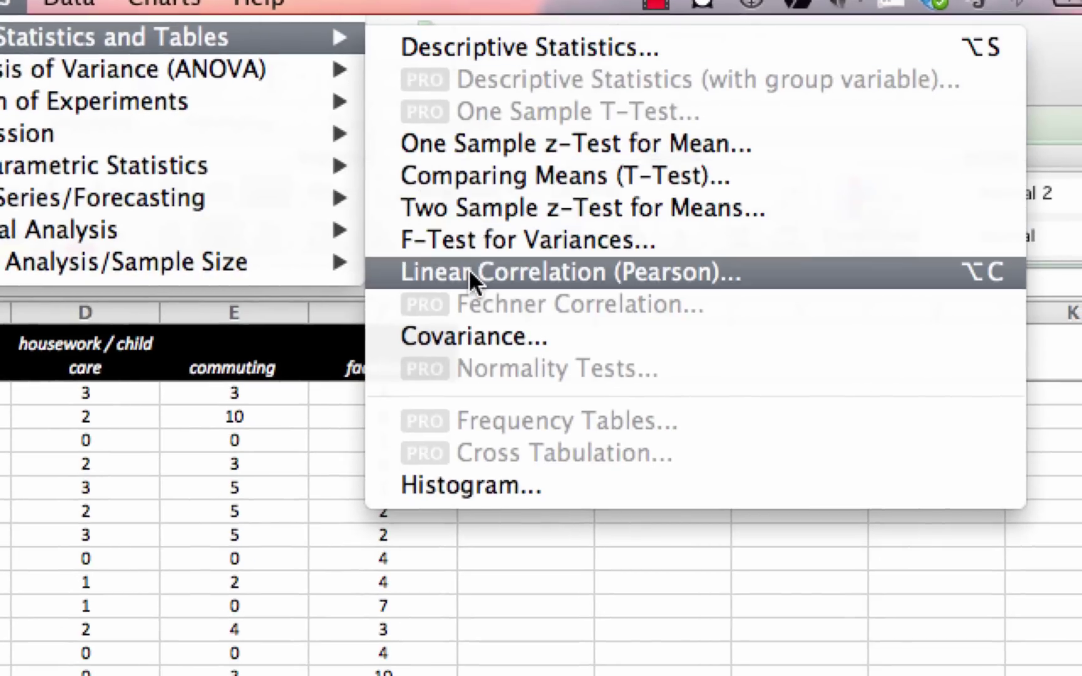
Run a Pearson linear correlation on survey columns A–F with labels in the first row.
click(469, 269)
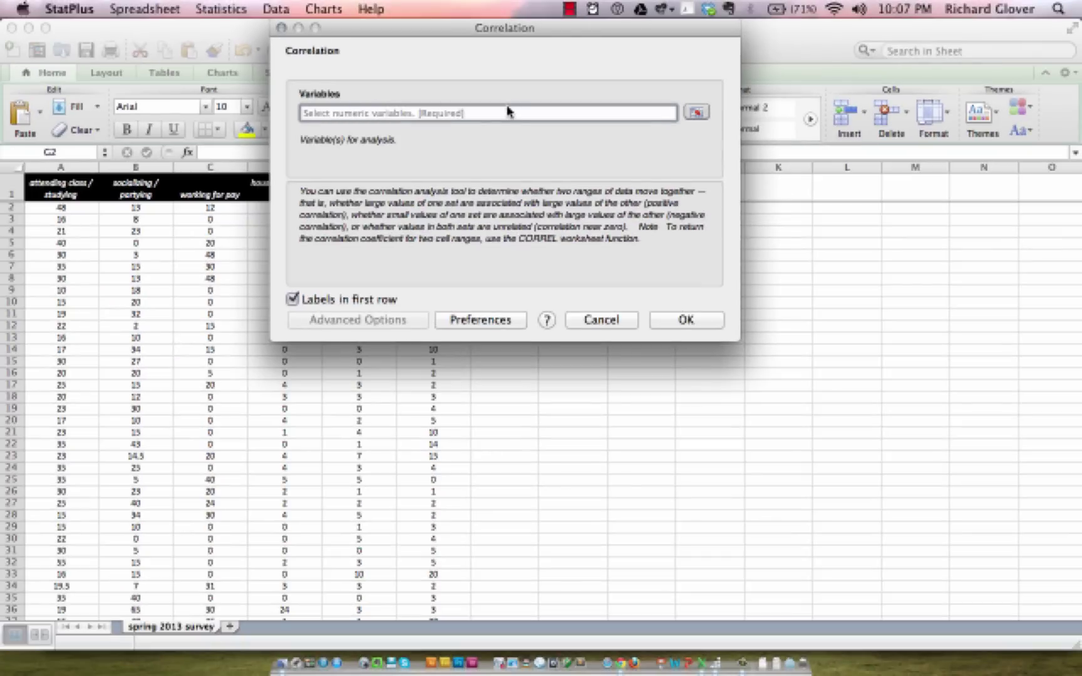
click(695, 116)
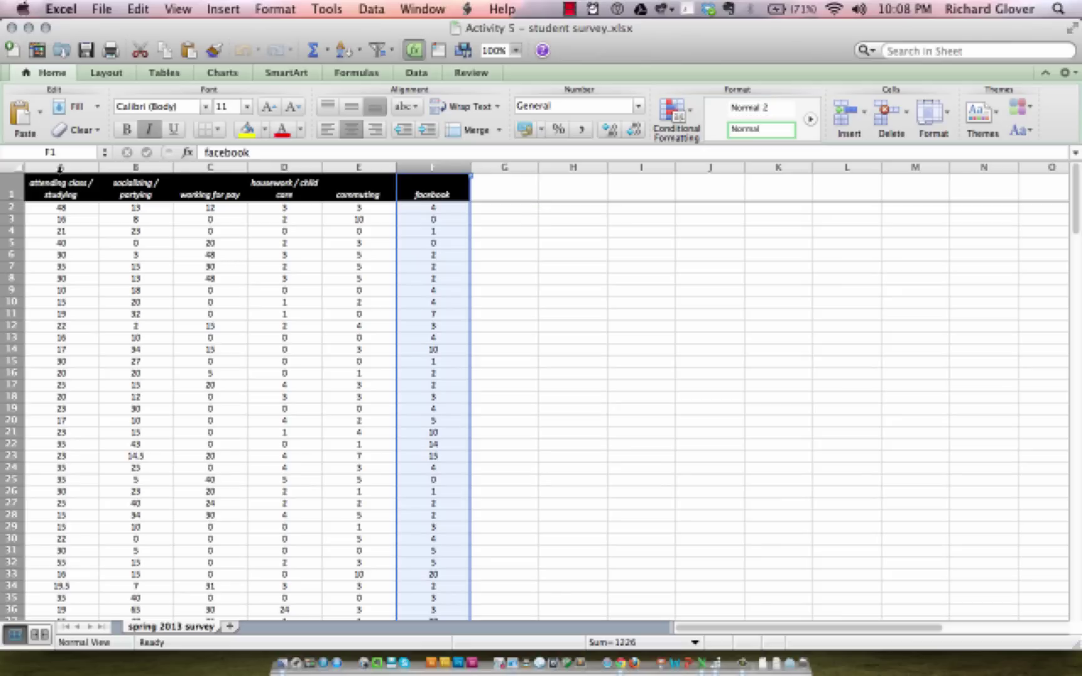
click(61, 167)
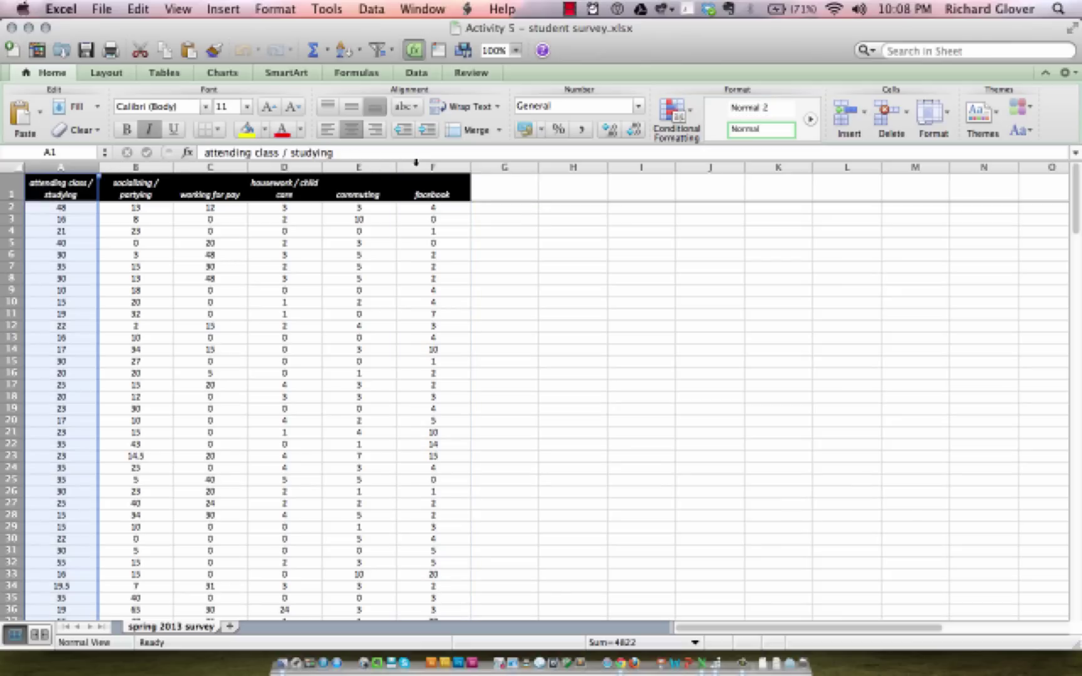
shift+click(417, 164)
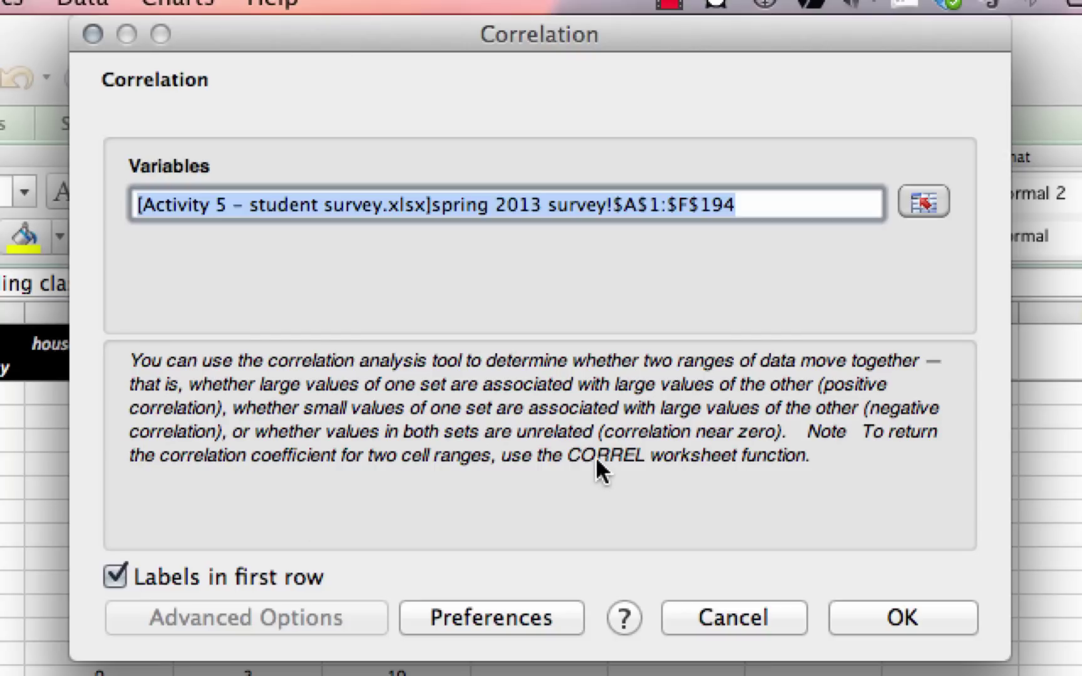
click(905, 611)
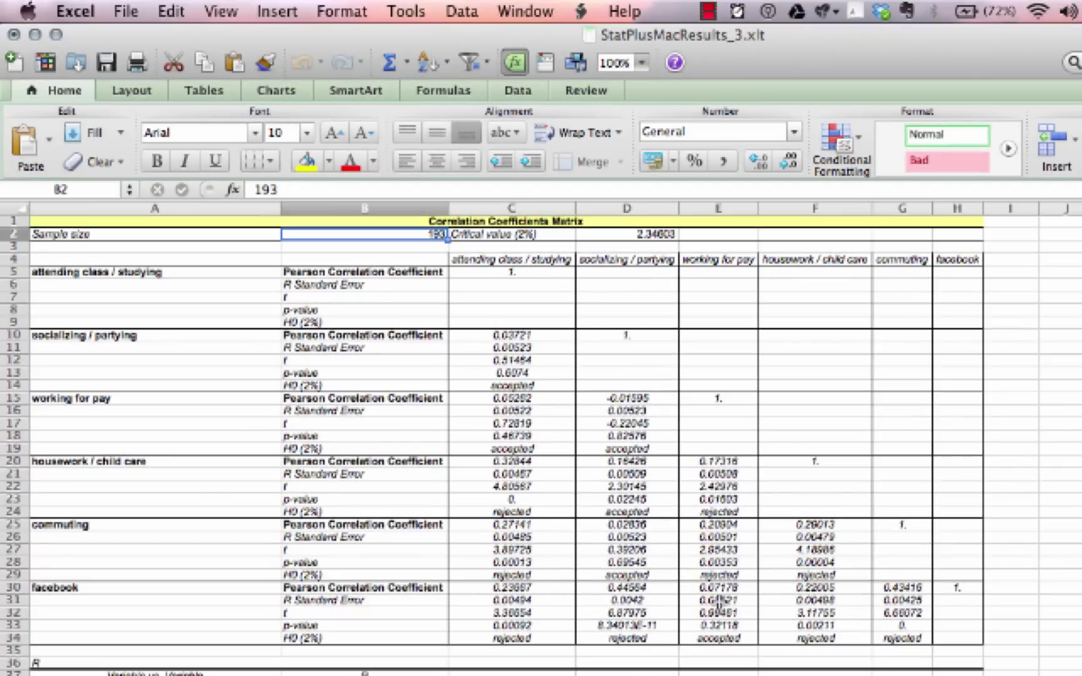
scroll(628, 604, down, 5)
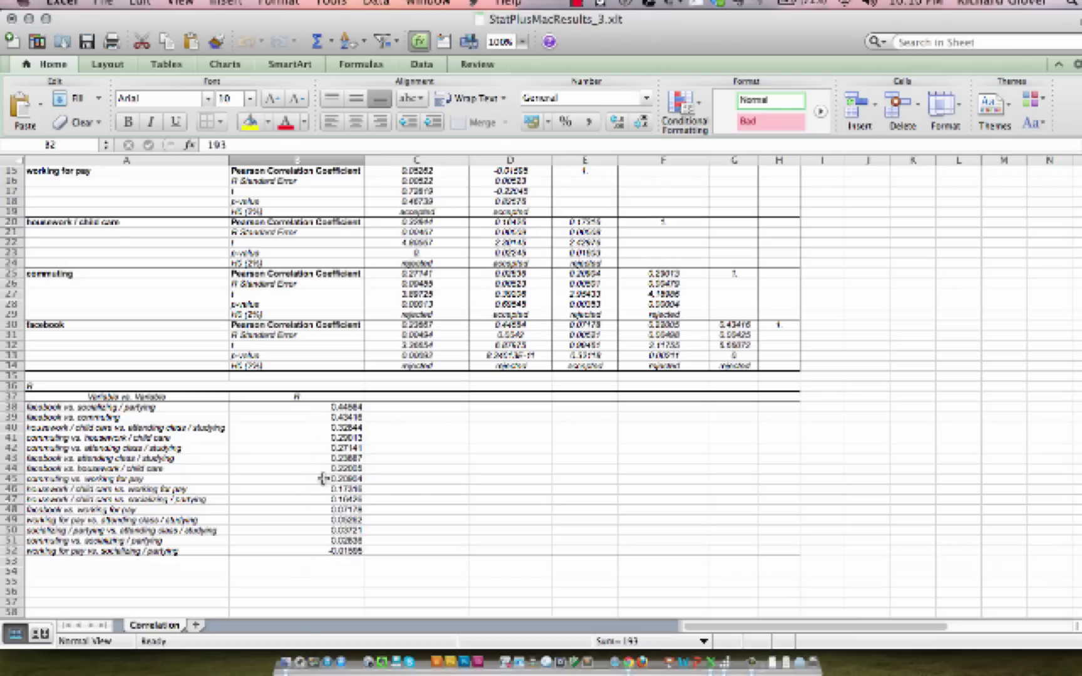
scroll(323, 477, up, 5)
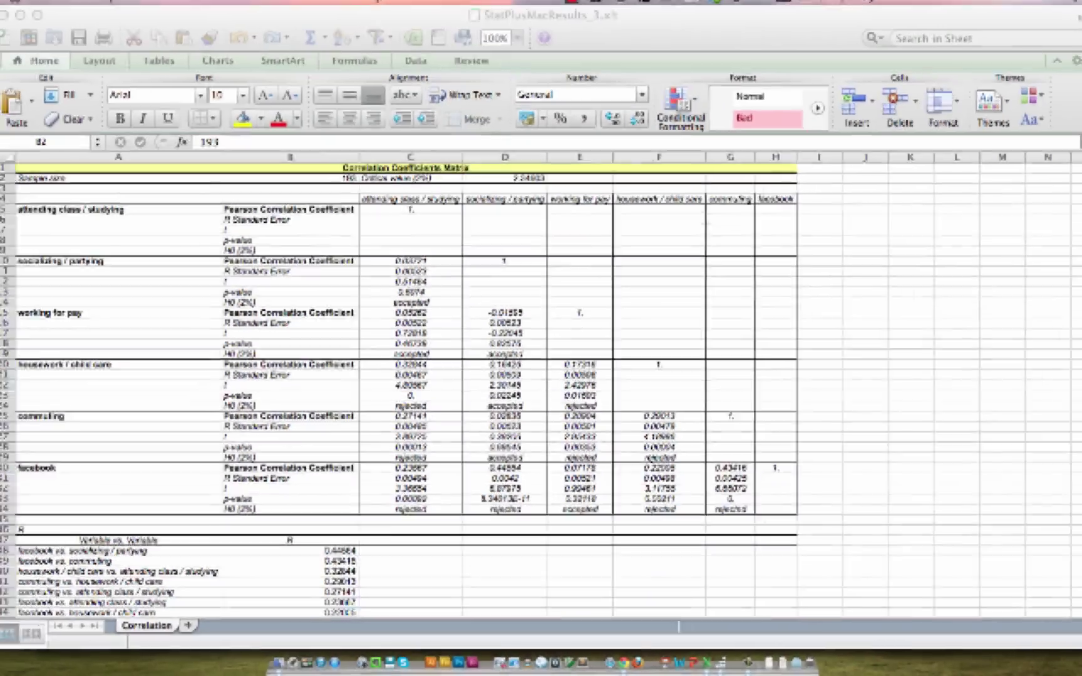
Start a new Linear Correlation (Pearson) analysis and bring up its Preferences.
click(213, 1)
mouse_move(269, 18)
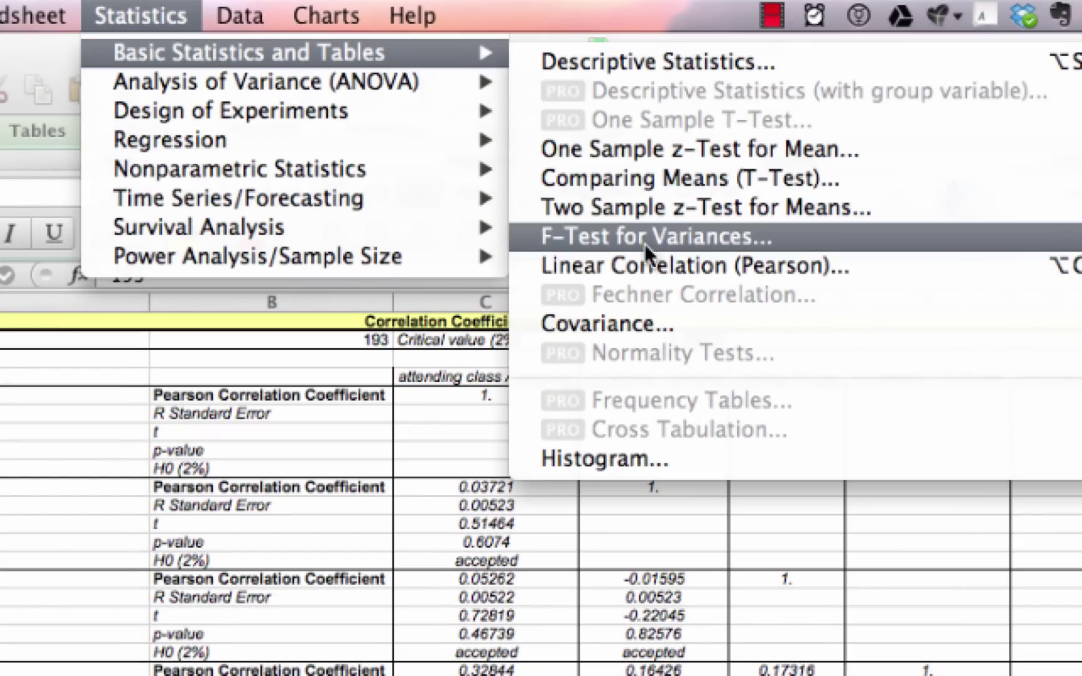
click(646, 268)
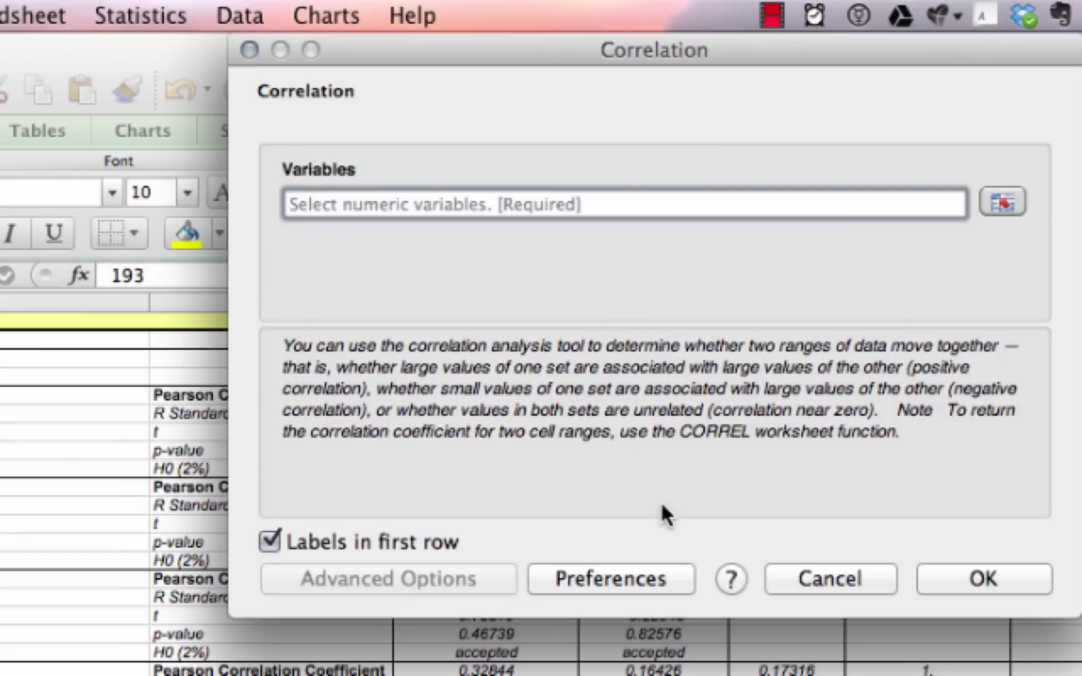
click(649, 579)
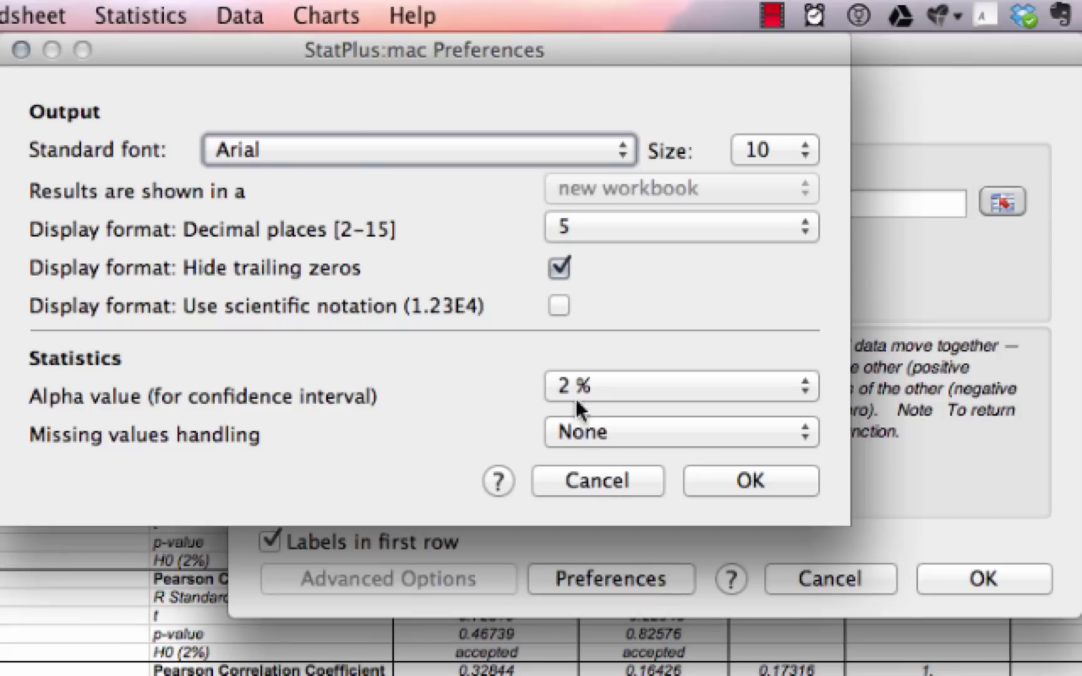
Keep alpha 2 % and no missing-value handling; set Arial, 2 decimals, hidden trailing zeros.
click(589, 389)
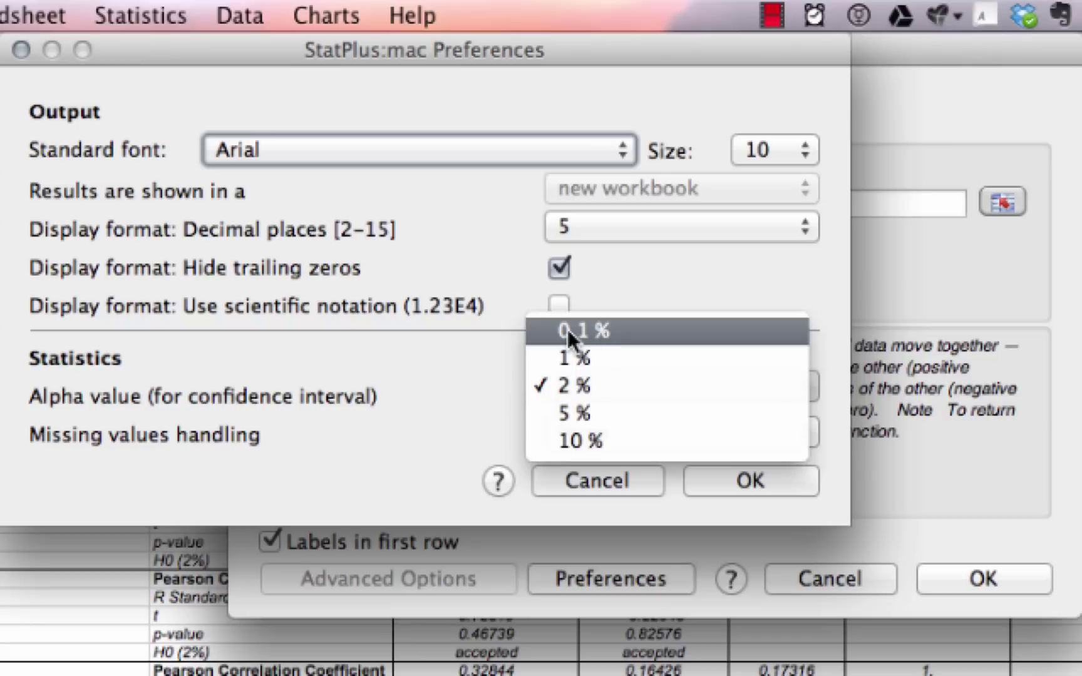
click(461, 374)
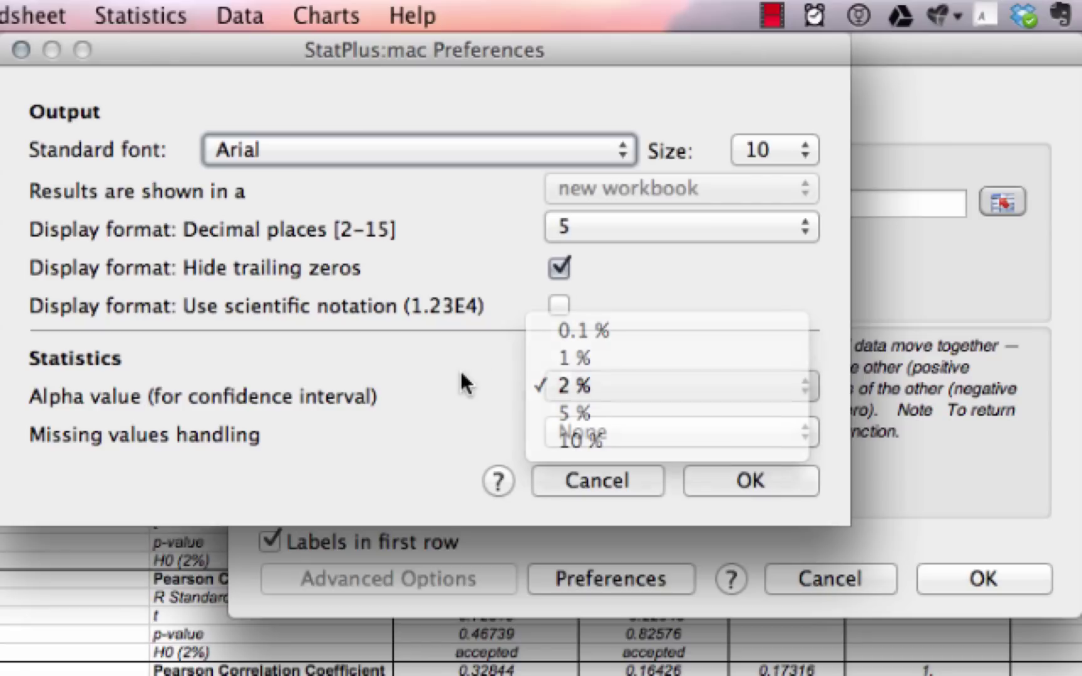
click(605, 435)
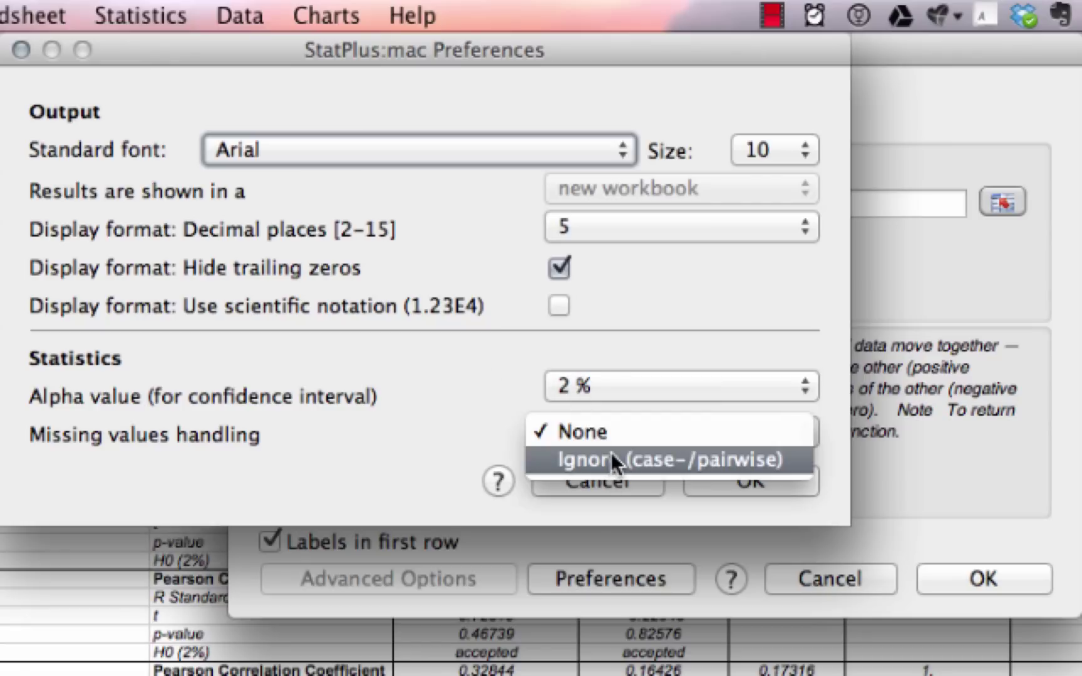
click(506, 432)
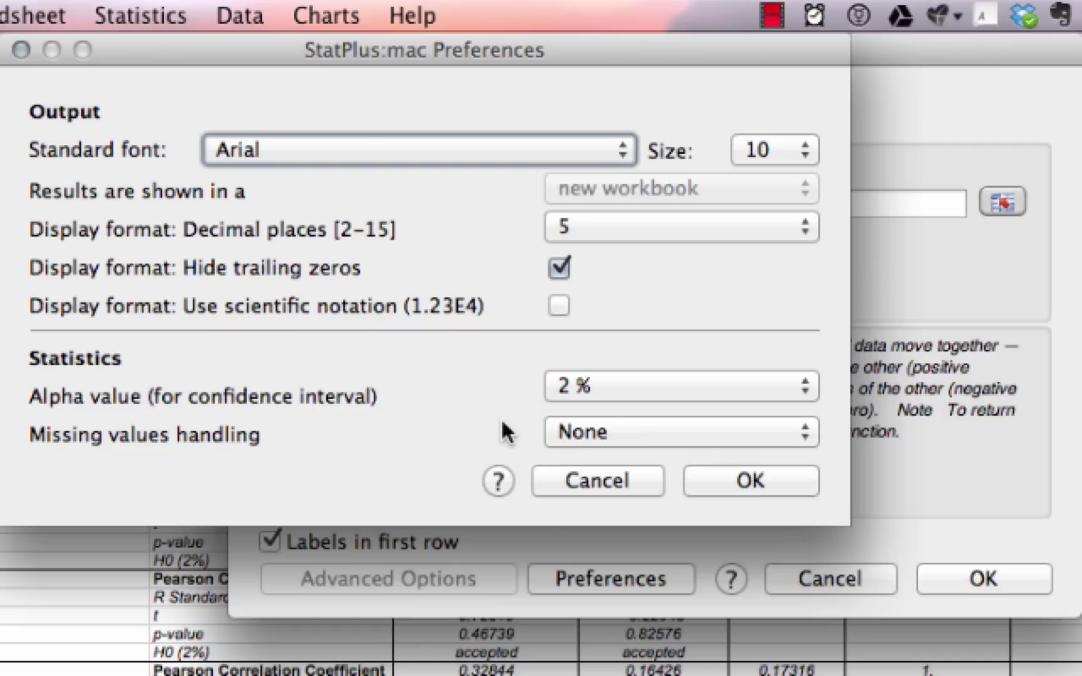
click(569, 227)
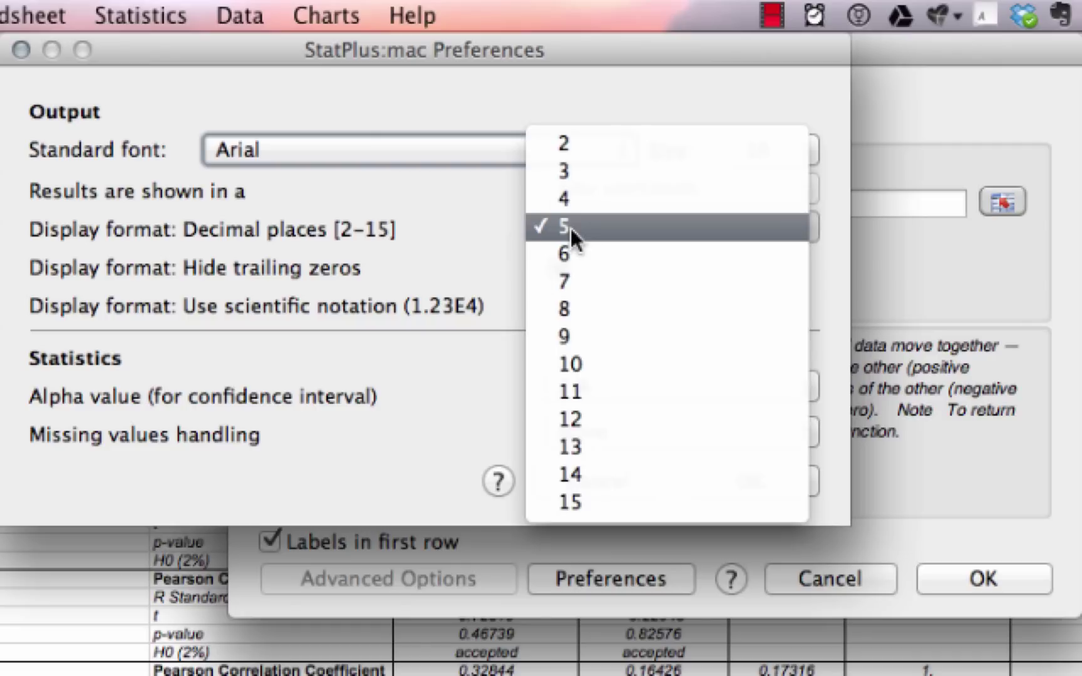
click(581, 149)
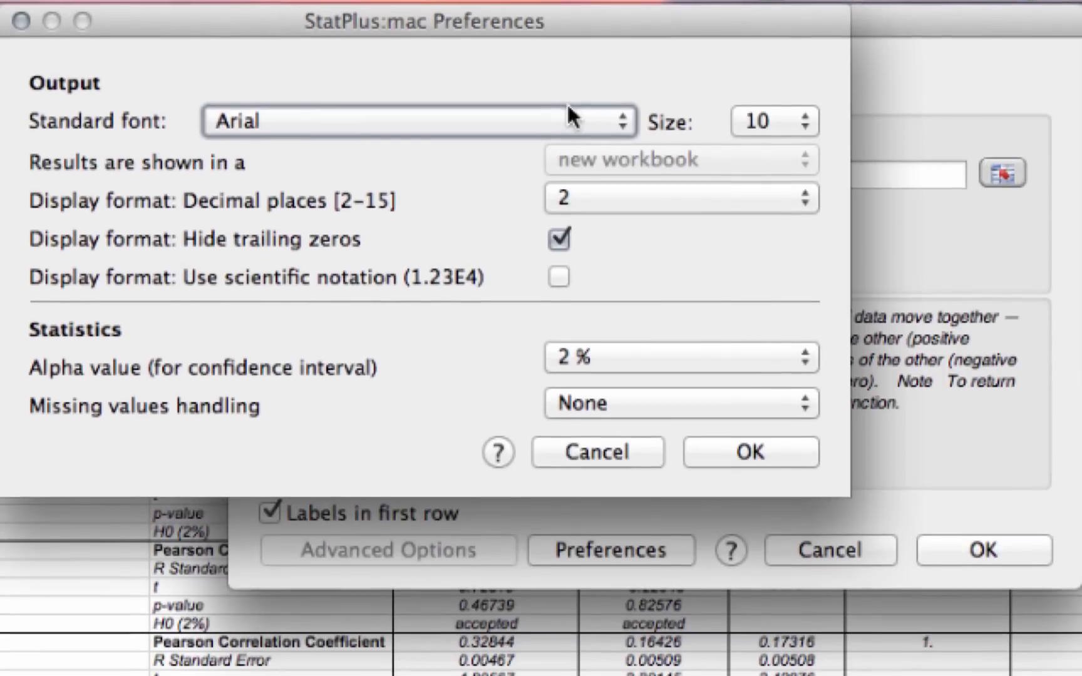
click(568, 136)
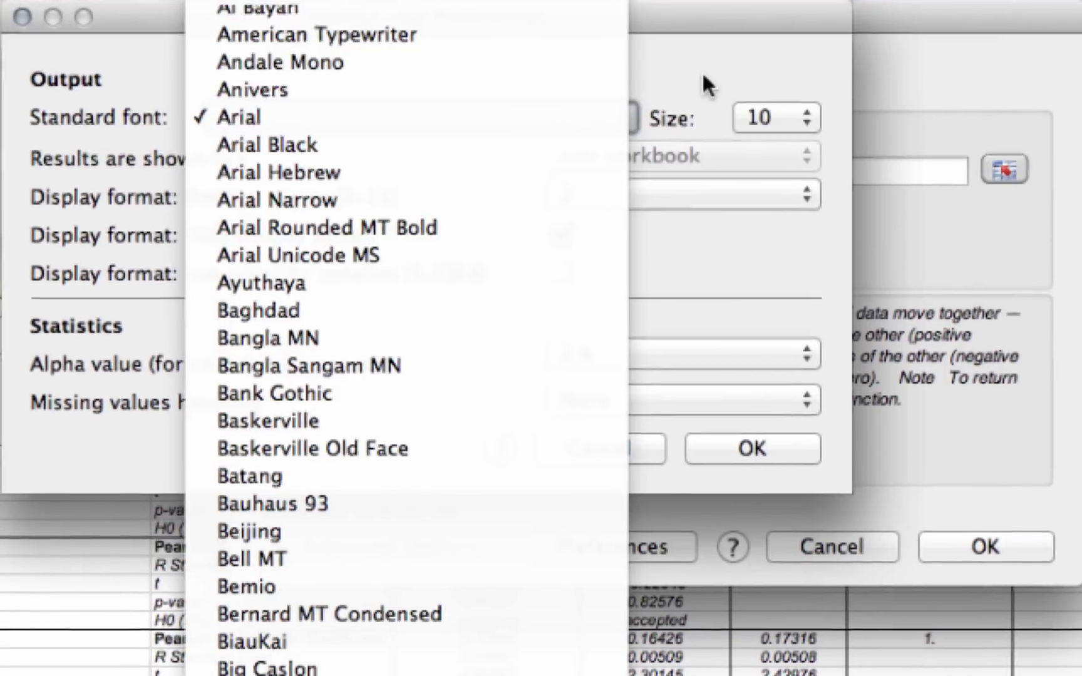
click(701, 71)
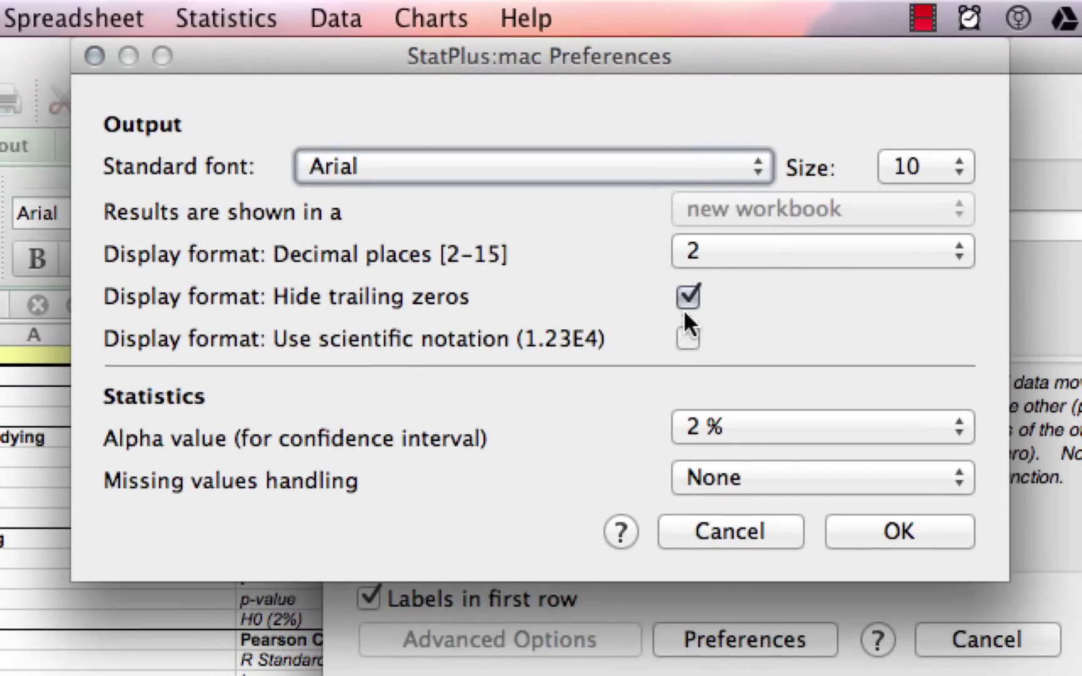
click(686, 290)
click(876, 539)
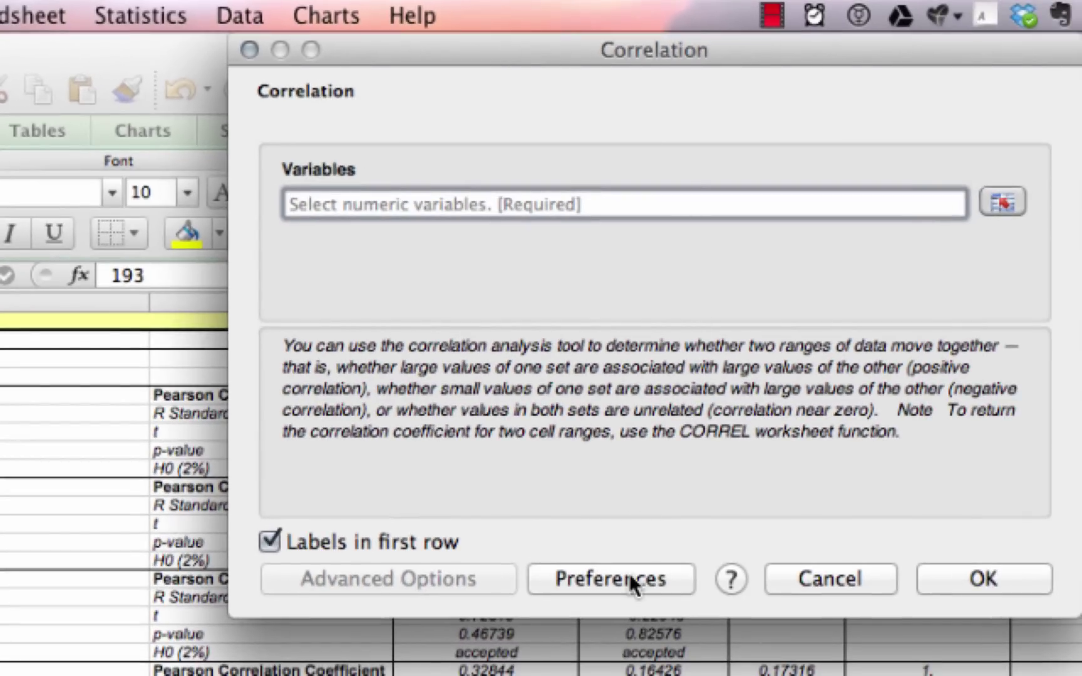
Change the Preferences alpha value from 2 % to 1 %.
click(663, 590)
click(672, 385)
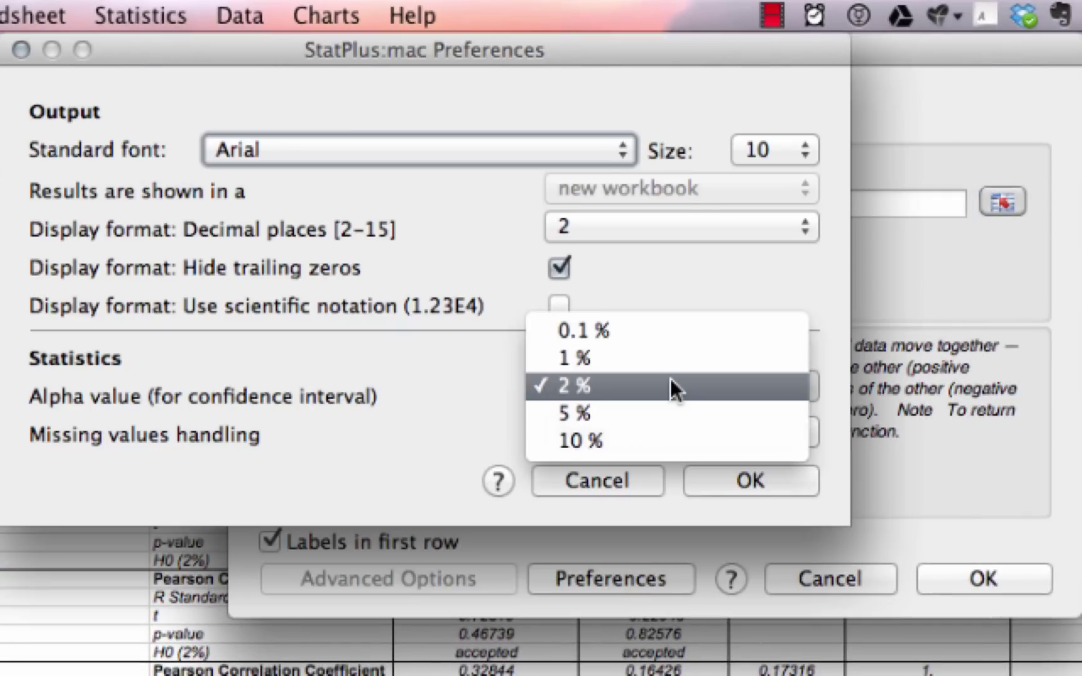
click(672, 357)
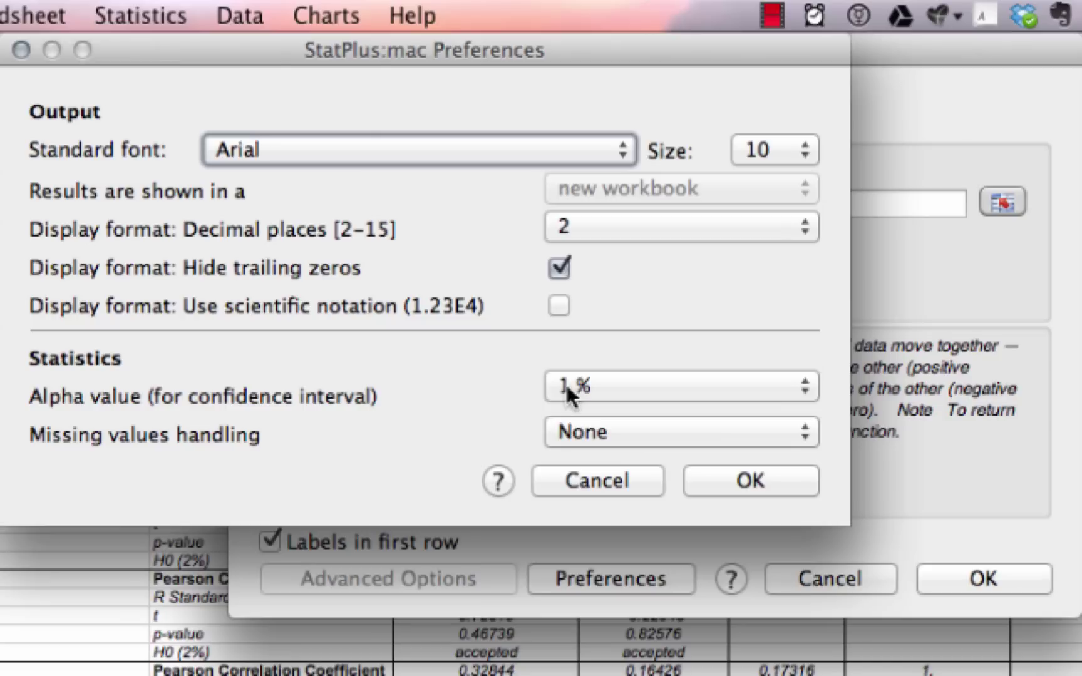
click(565, 382)
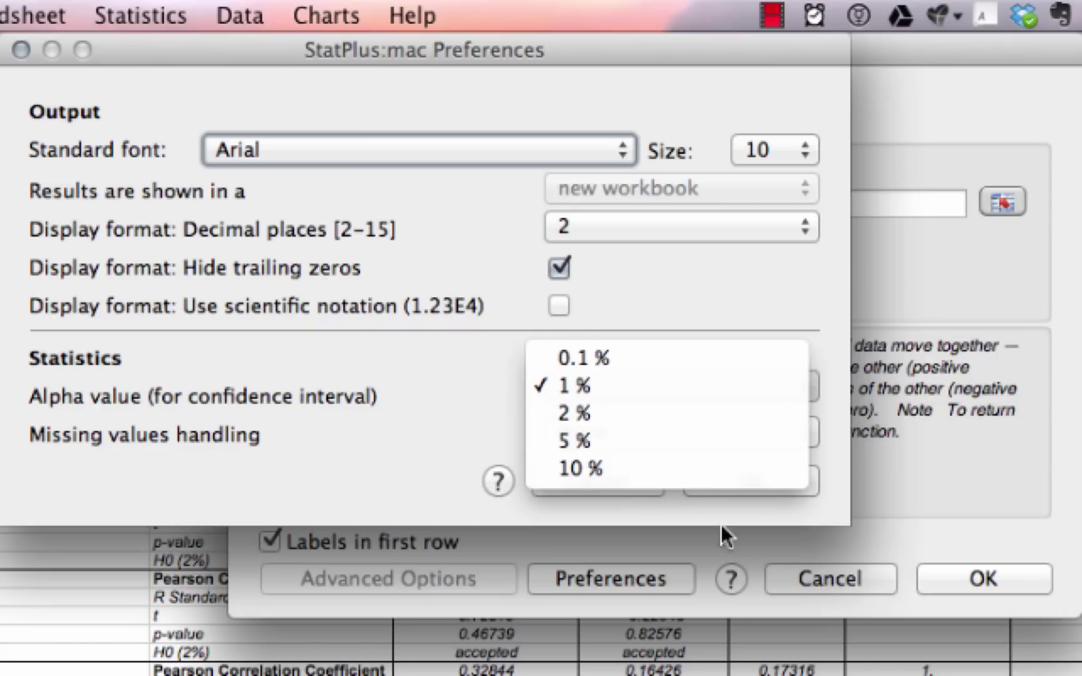
click(439, 424)
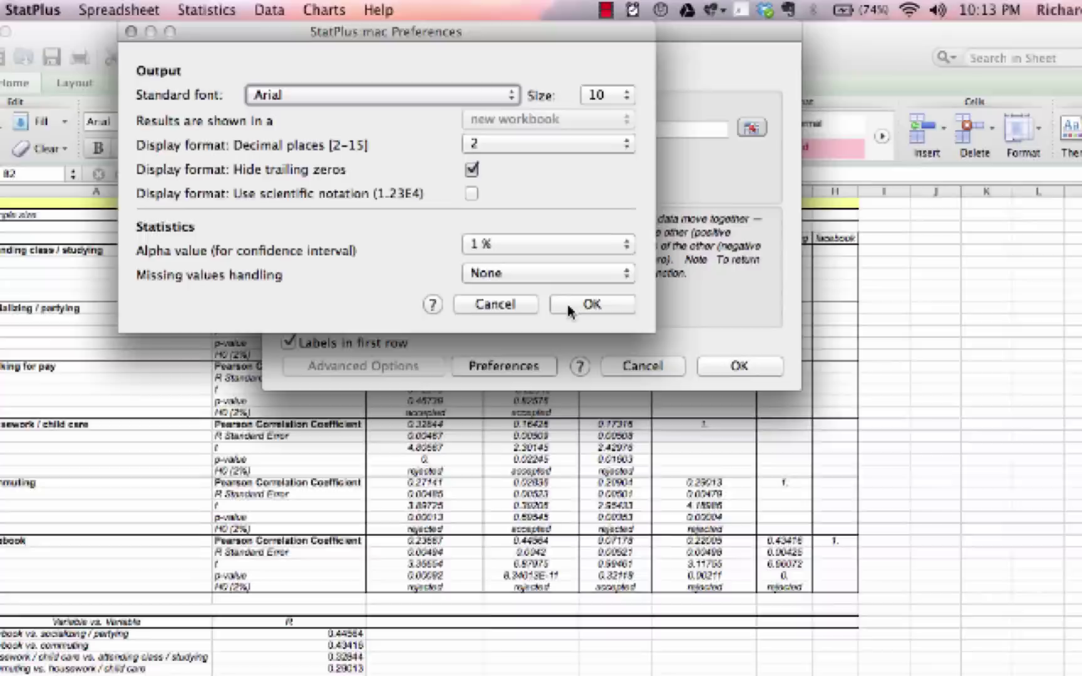
Confirm the 1 % alpha and set the variables to $A$1:$F$194 from the student survey workbook.
click(715, 491)
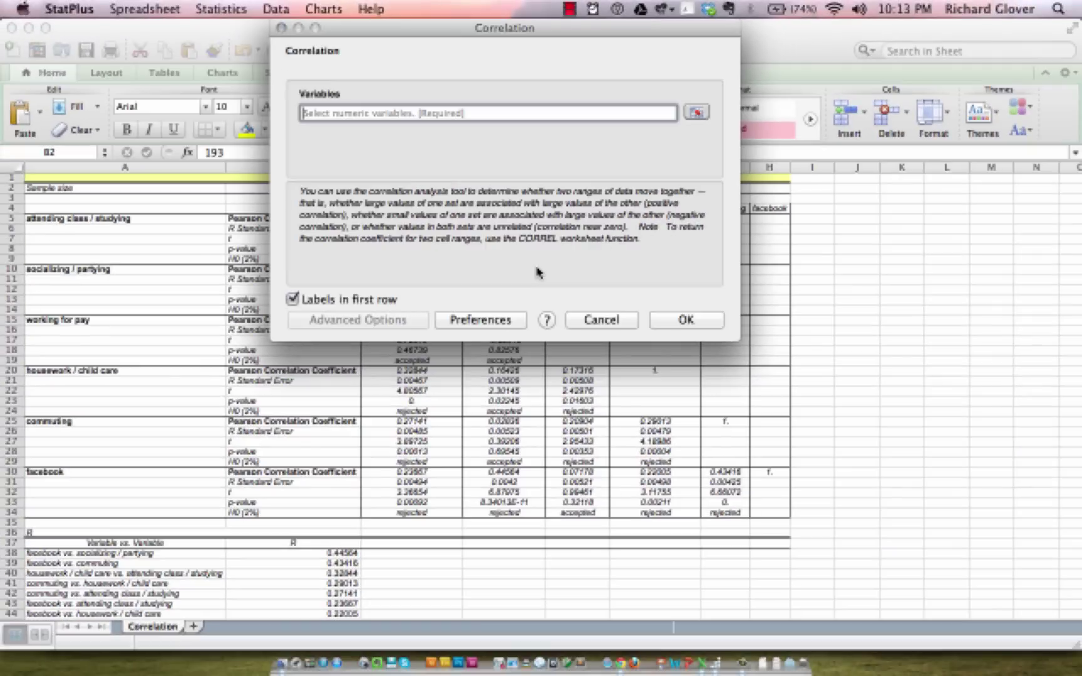
click(696, 112)
key(ctrl+Down)
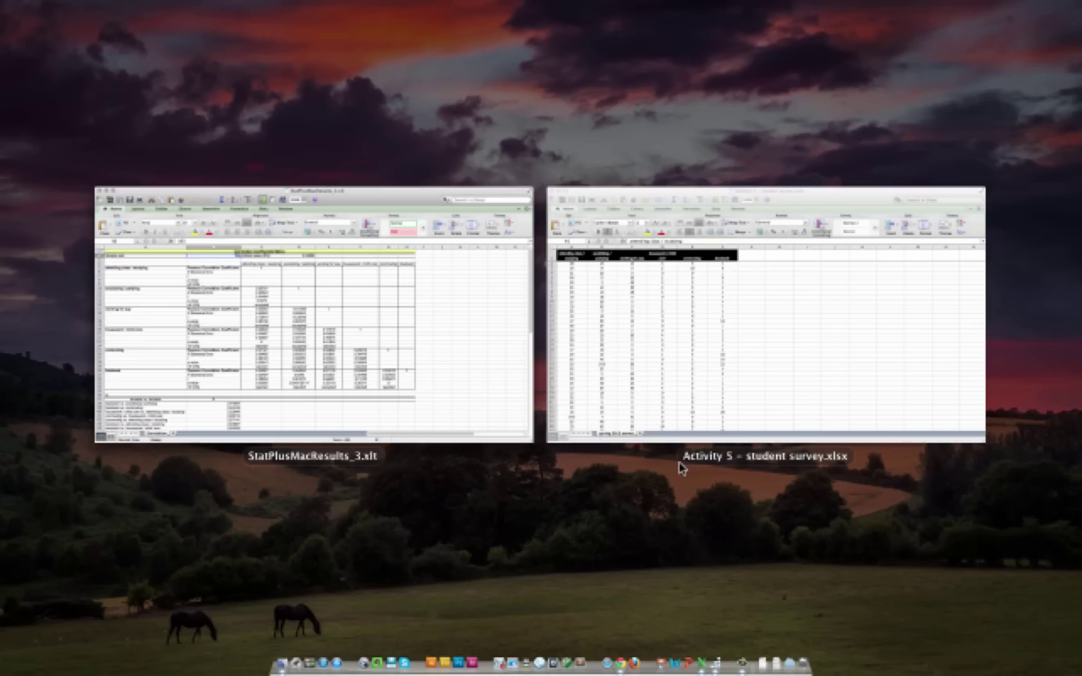
click(731, 316)
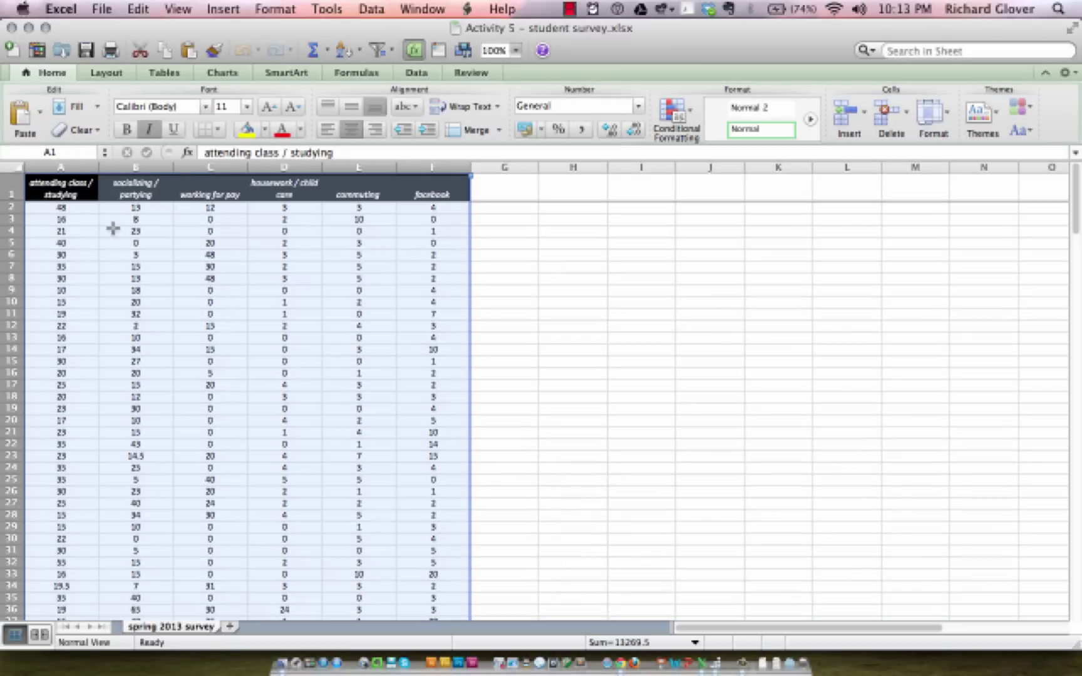
click(718, 665)
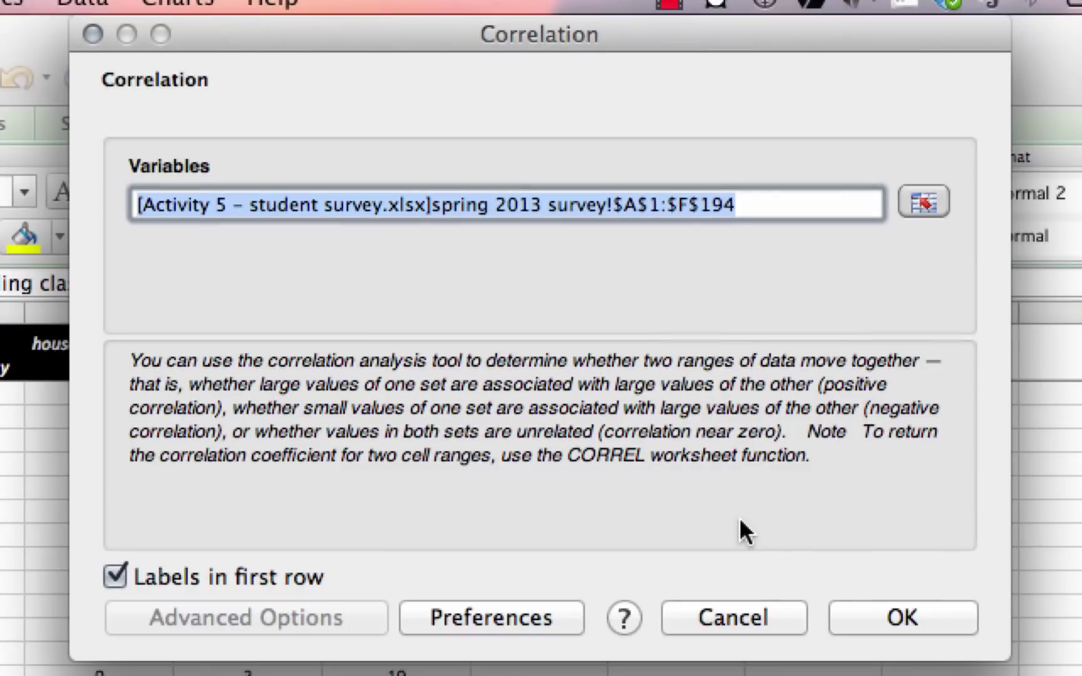
Rerun the correlation and review the 2-decimal matrix tested at 1 % with critical value 2.6.
click(878, 623)
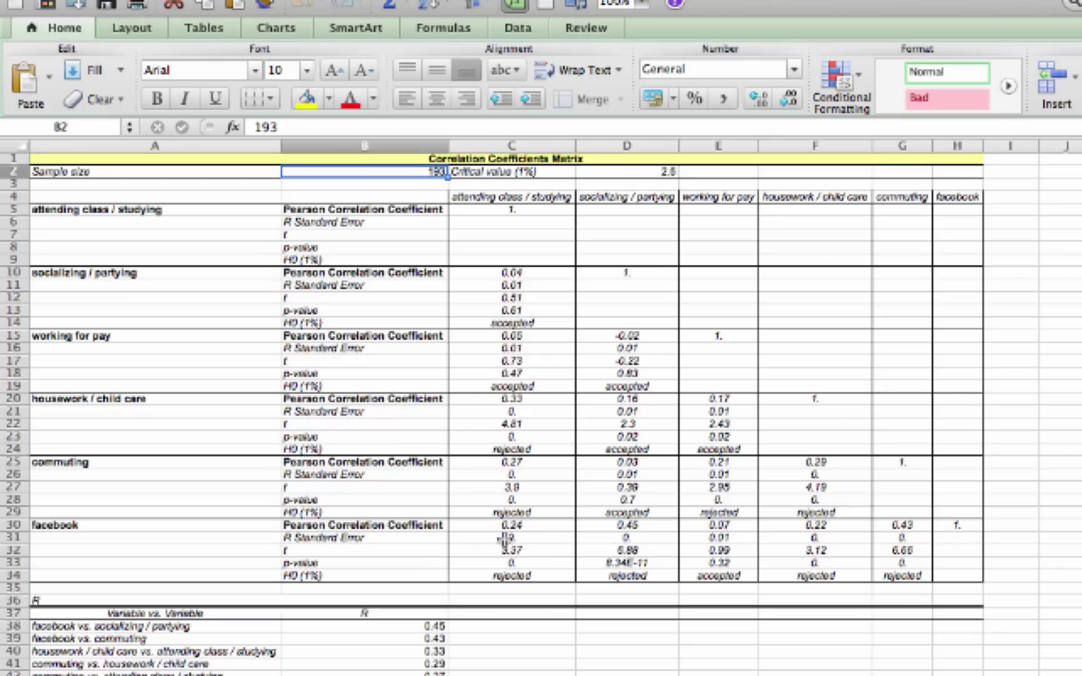
scroll(514, 565, down, 3)
scroll(514, 566, down, 2)
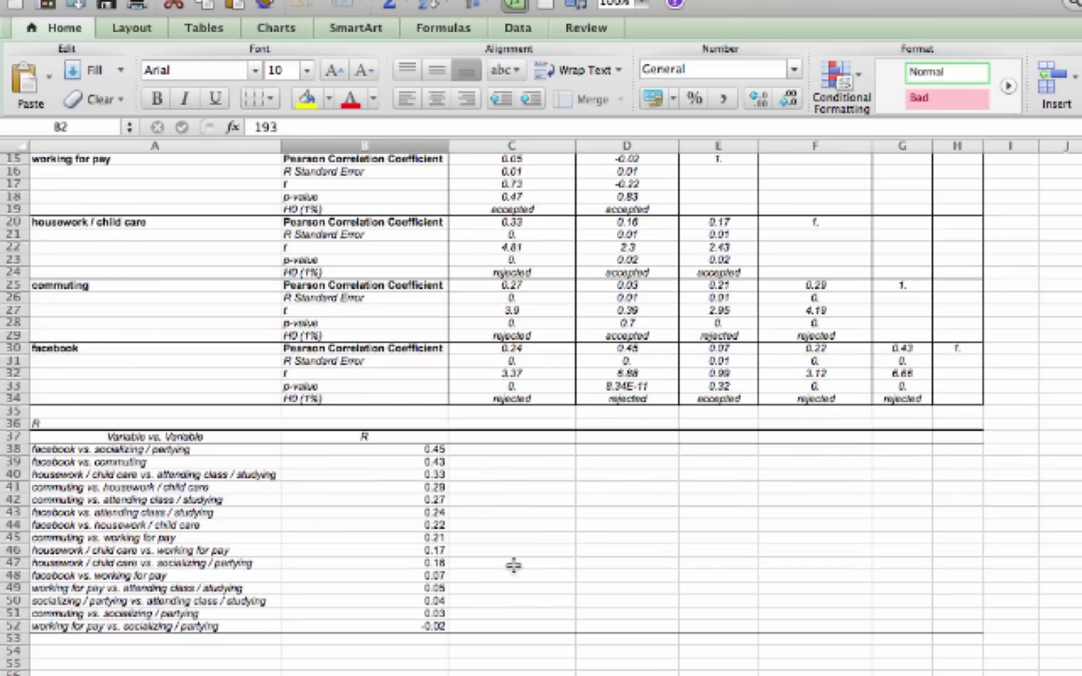
scroll(507, 551, up, 3)
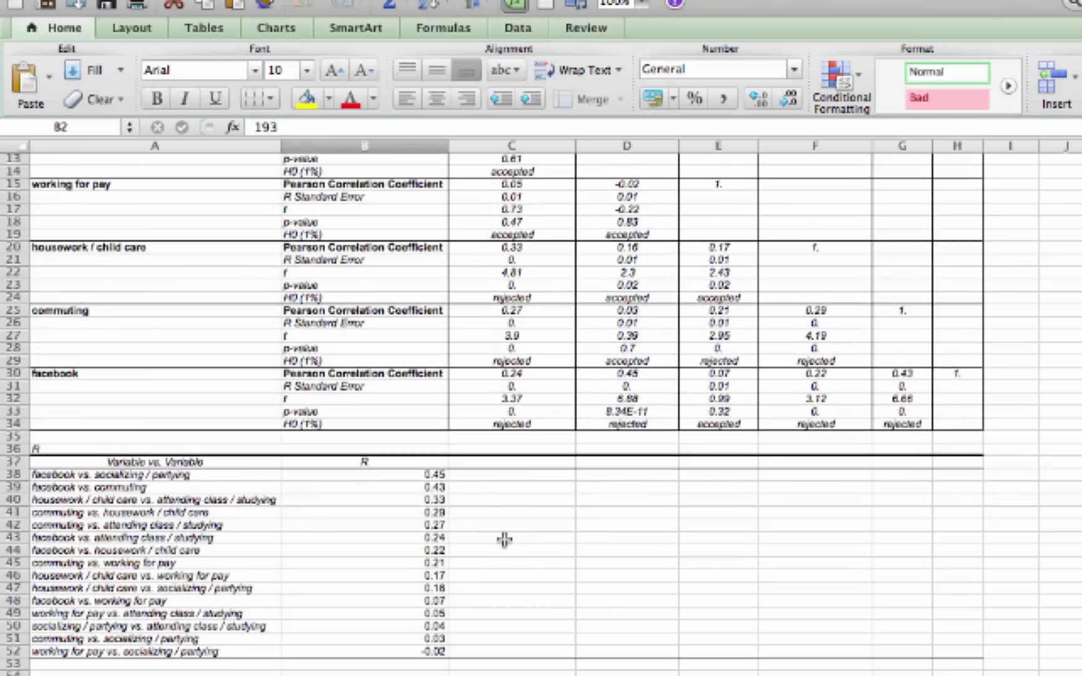
scroll(505, 539, up, 2)
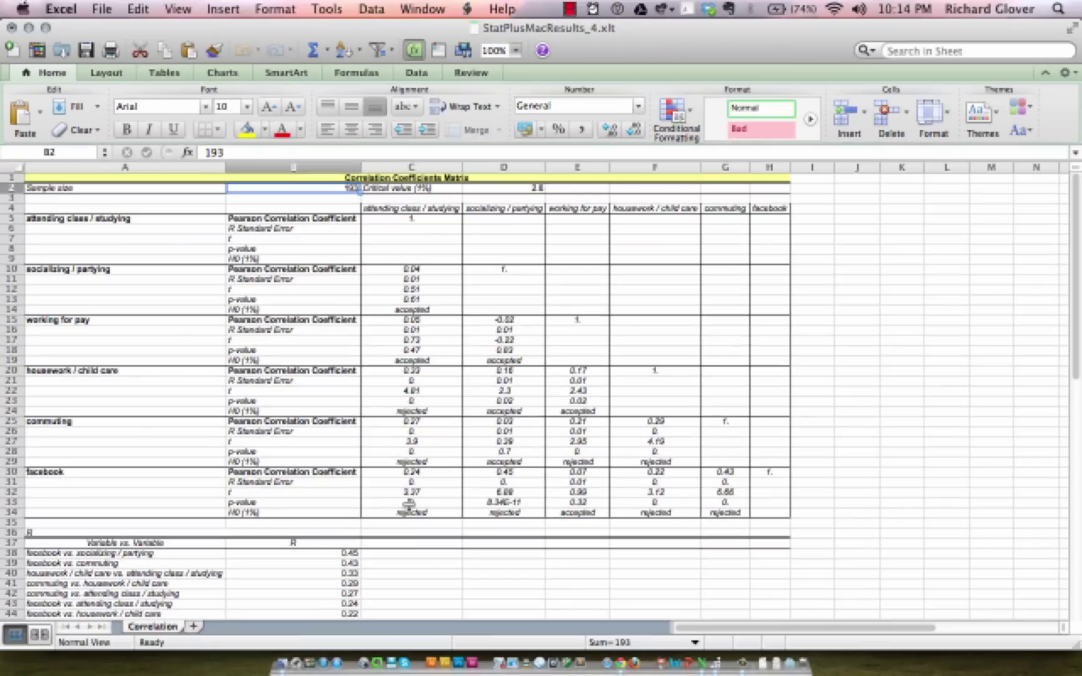
click(408, 503)
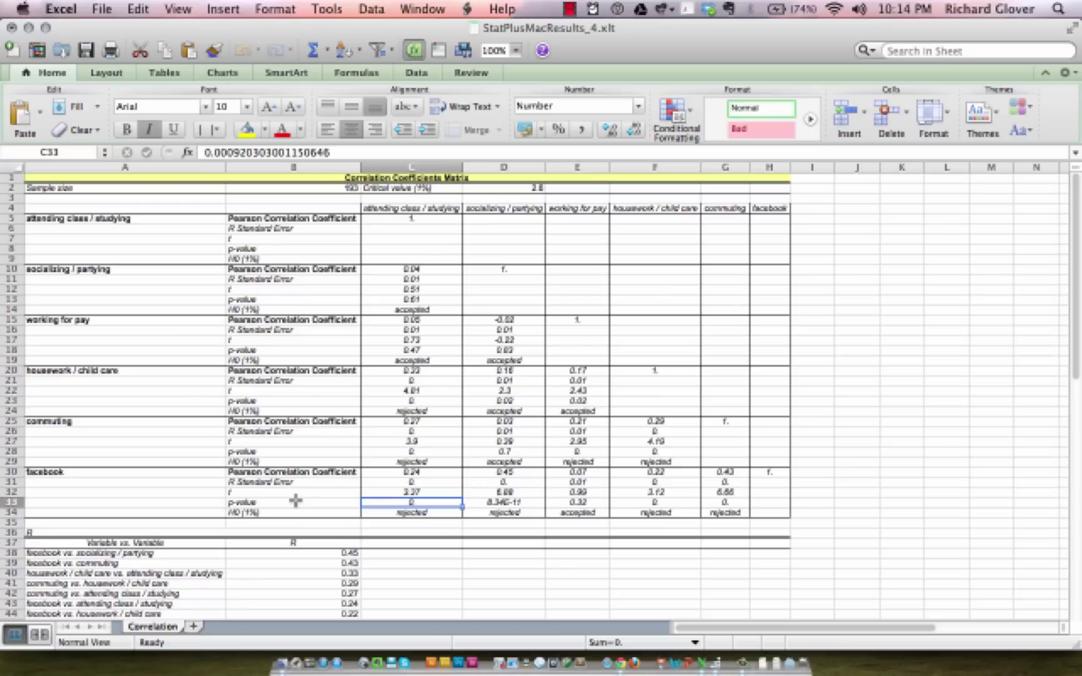
scroll(295, 500, down, 1)
scroll(295, 500, down, 4)
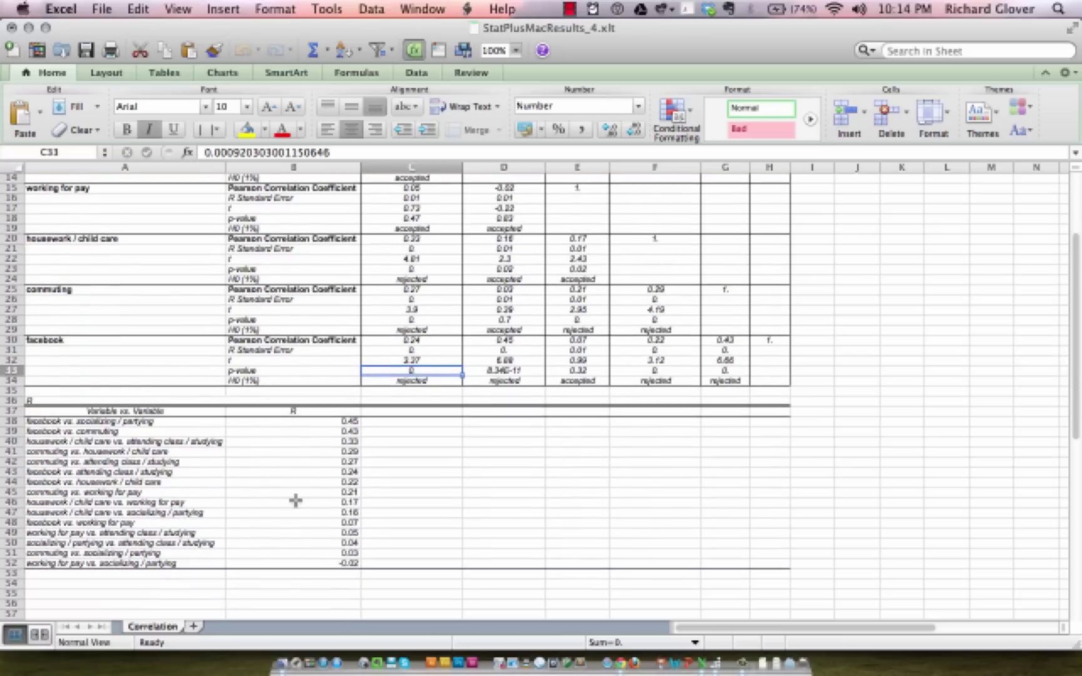
scroll(295, 500, up, 5)
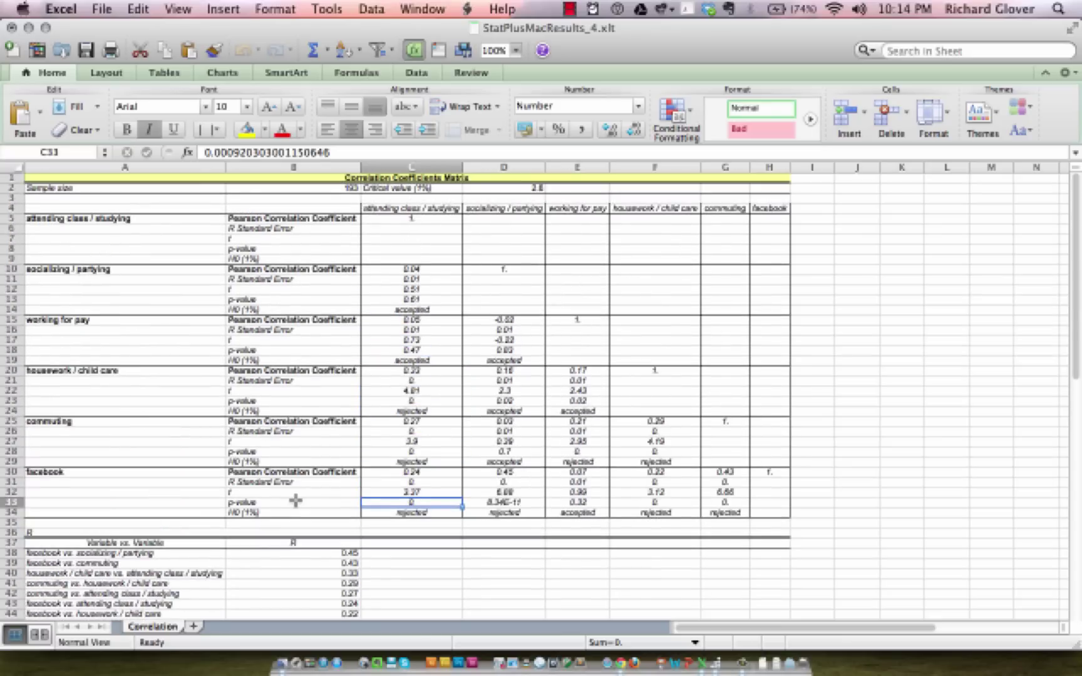